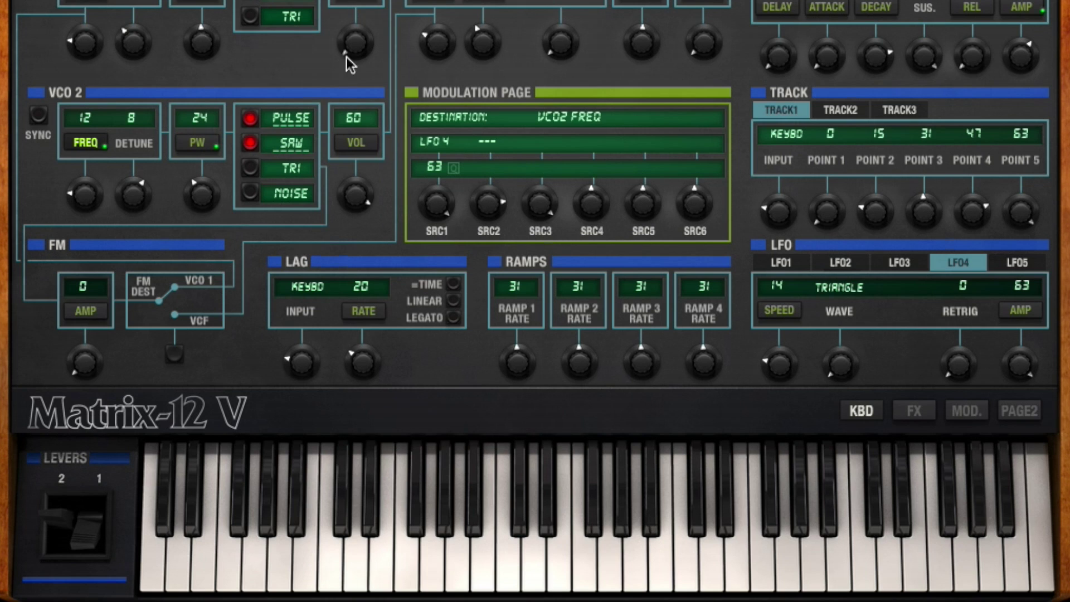
# - Show the effects section with Analog Chorus and Reverb in place of the keyboard
pyautogui.click(913, 411)
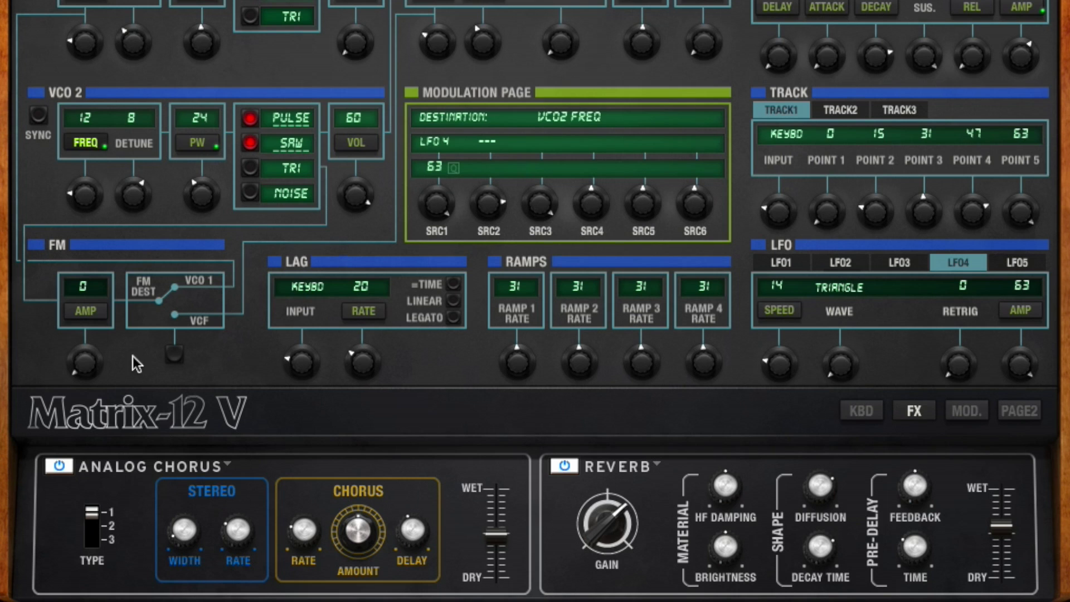
pyautogui.click(618, 467)
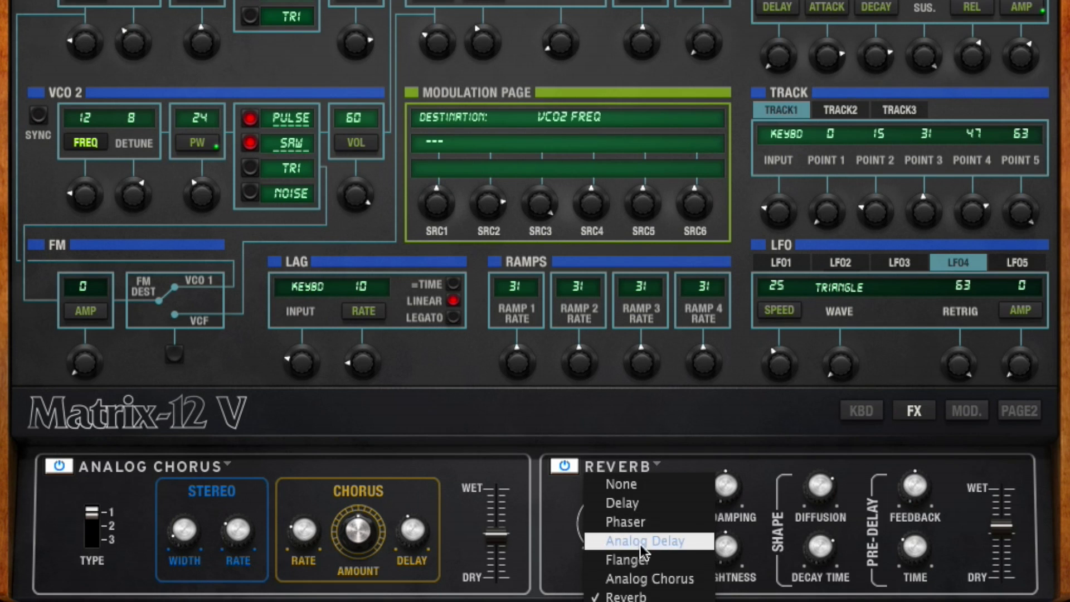
pyautogui.click(642, 551)
pyautogui.click(634, 467)
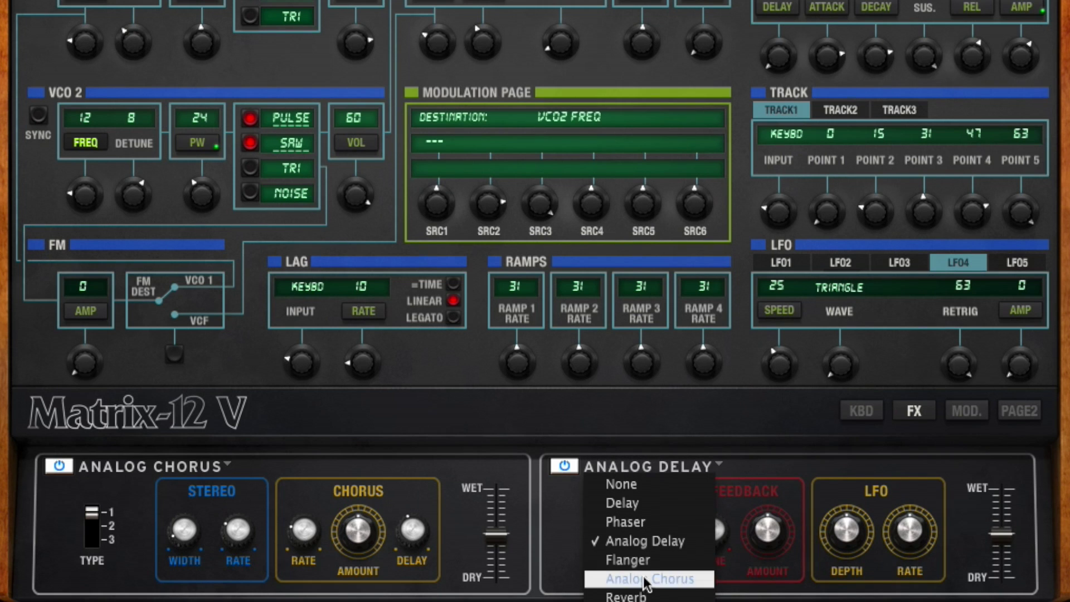
pyautogui.click(630, 596)
pyautogui.click(566, 468)
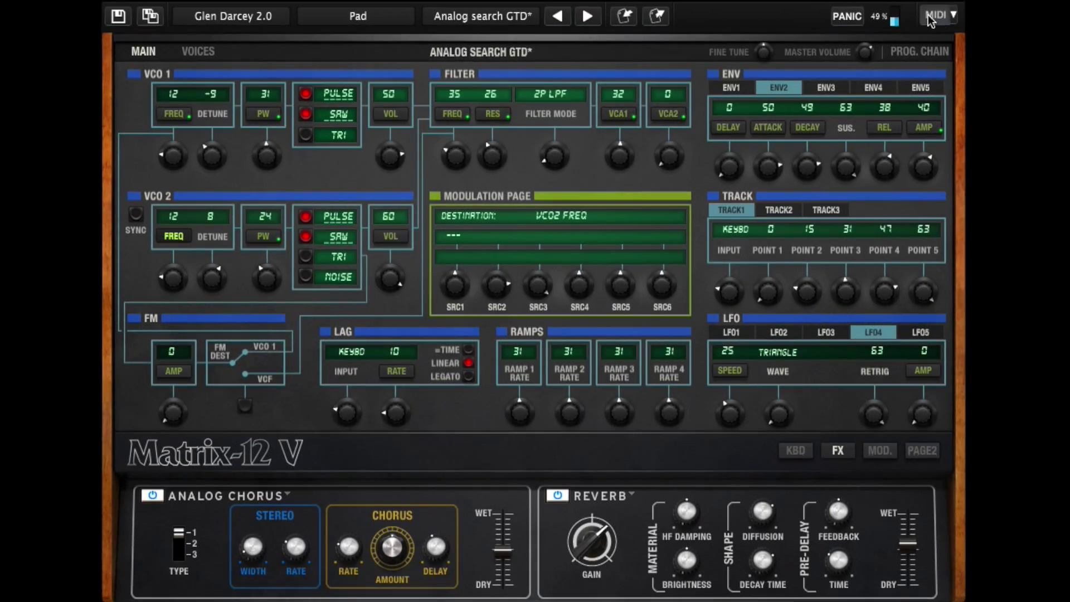
# - Turn MIDI learn mode on and back off, then bring up the MIDI options
pyautogui.click(929, 19)
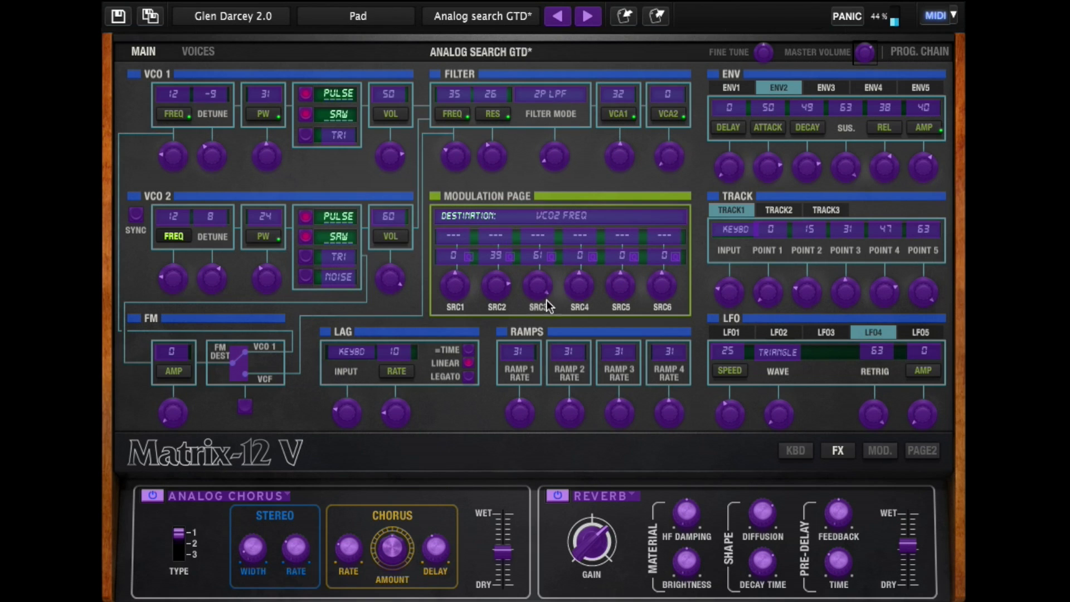
pyautogui.click(938, 17)
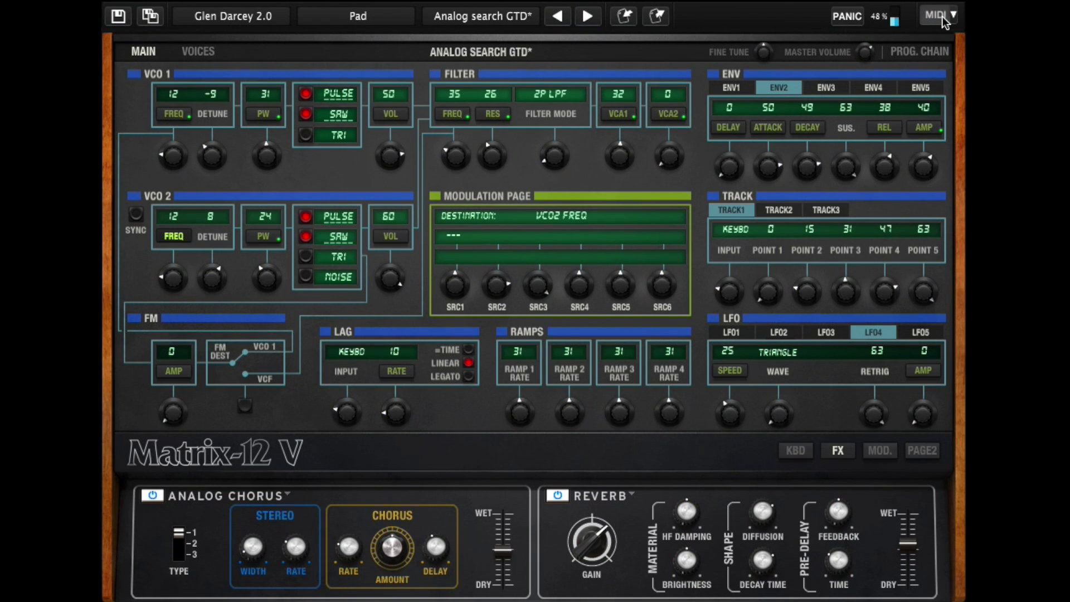
pyautogui.click(942, 17)
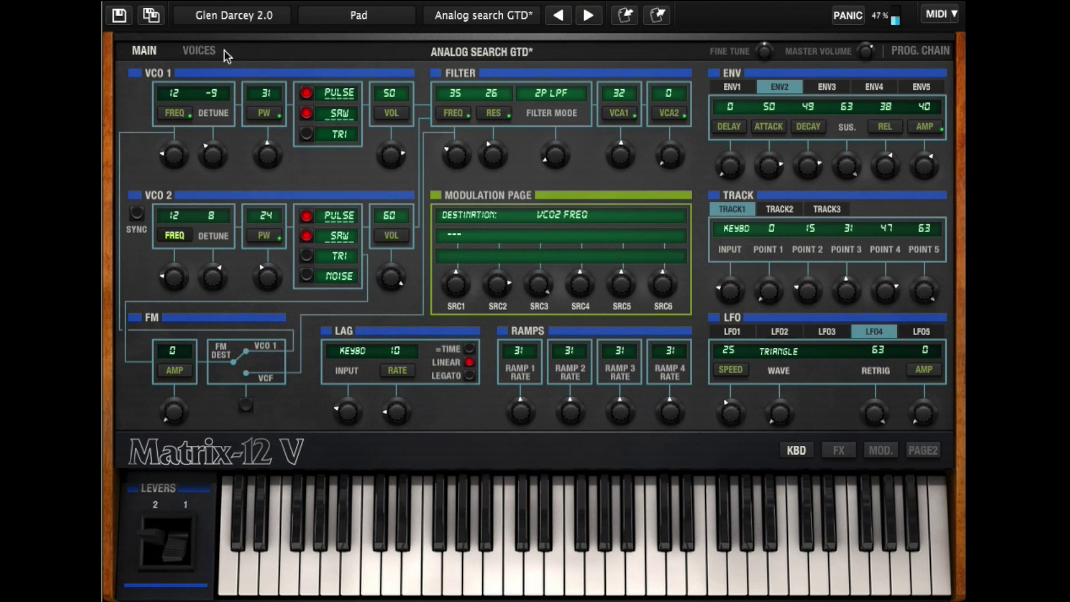
pyautogui.click(197, 50)
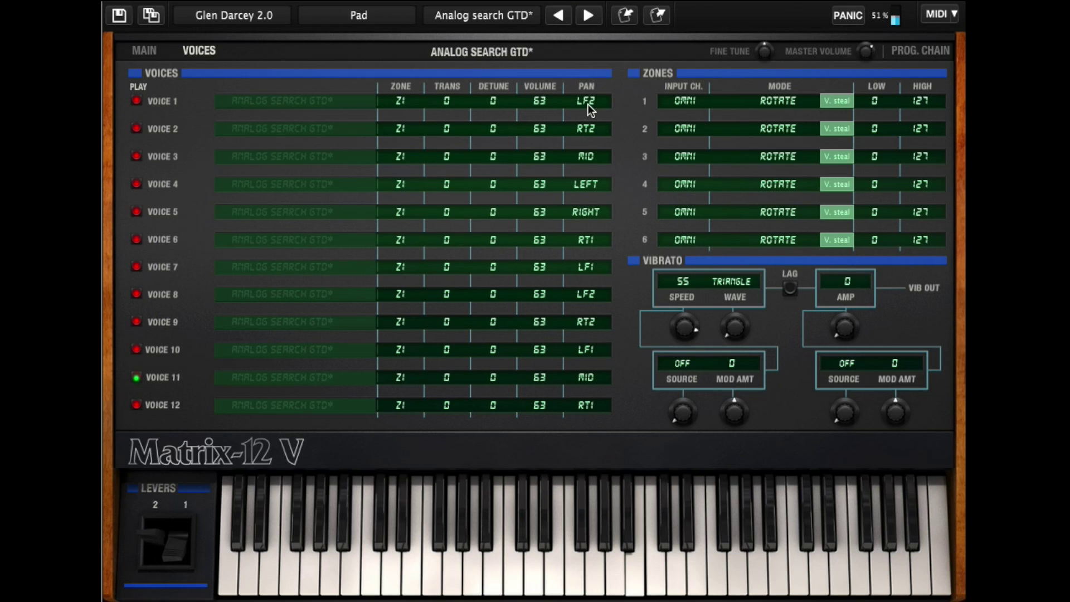
pyautogui.click(142, 51)
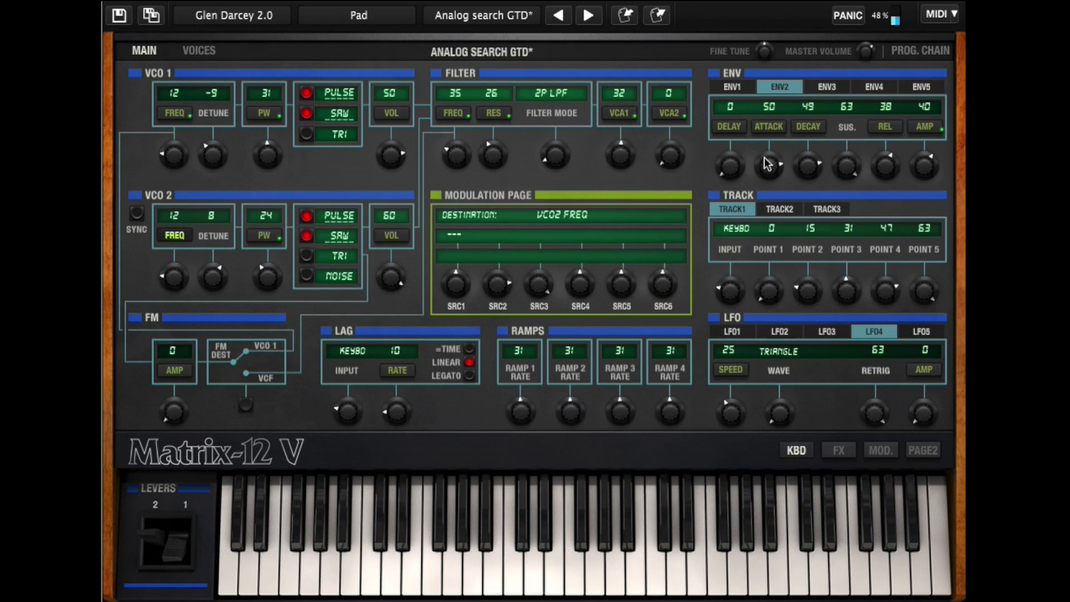
# - Set envelope 2 attack to 8, lower its release, and switch to the voices and zones page
pyautogui.moveTo(767, 163); pyautogui.dragTo(788, 296)
pyautogui.moveTo(887, 167); pyautogui.dragTo(851, 379)
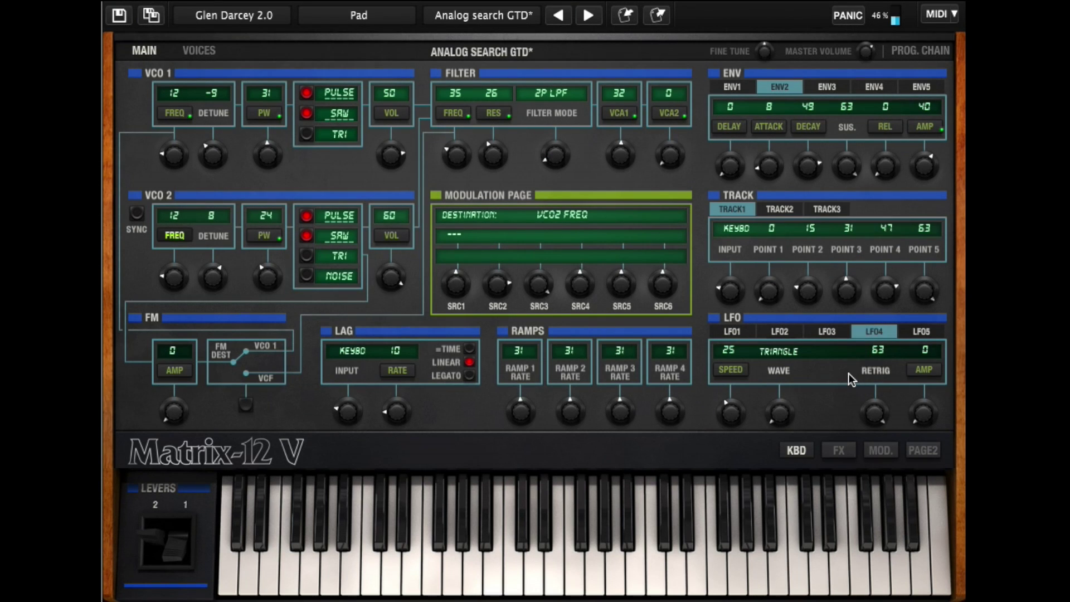
pyautogui.click(839, 450)
pyautogui.click(199, 51)
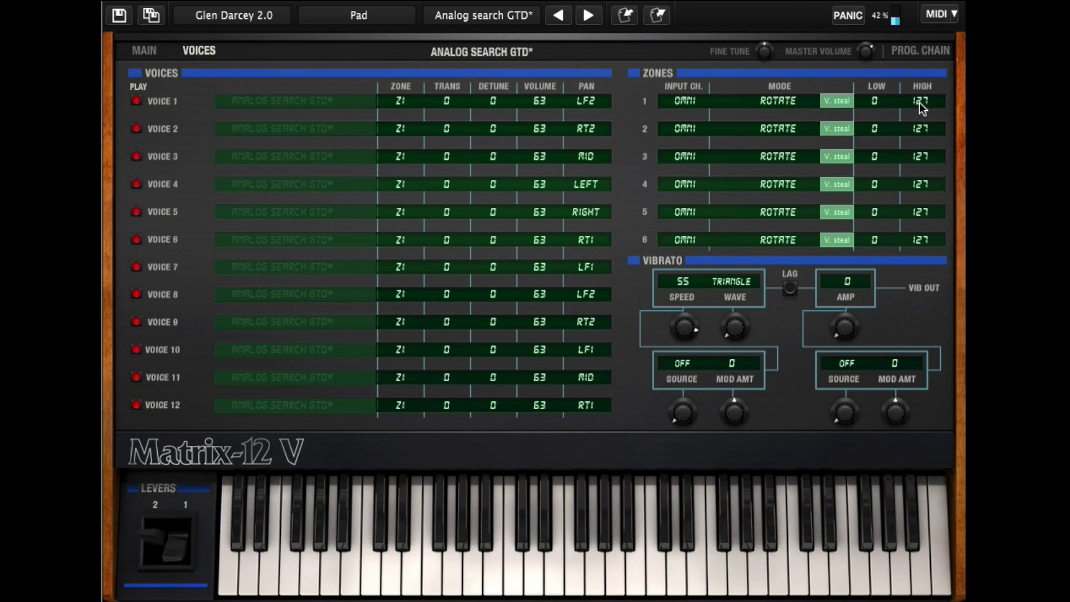
pyautogui.click(686, 101)
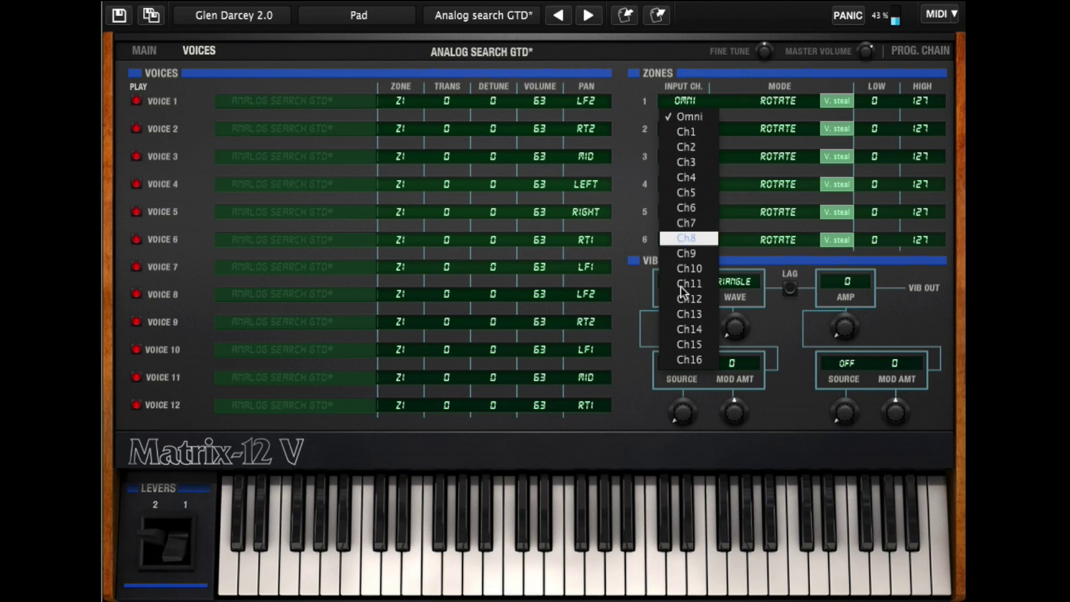
pyautogui.click(731, 86)
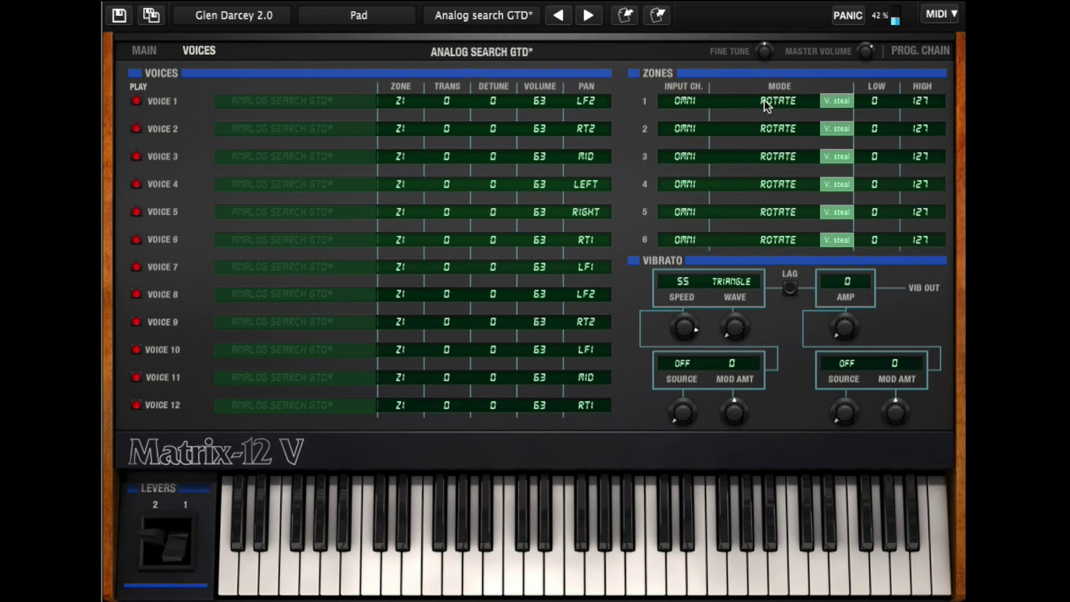
pyautogui.click(767, 106)
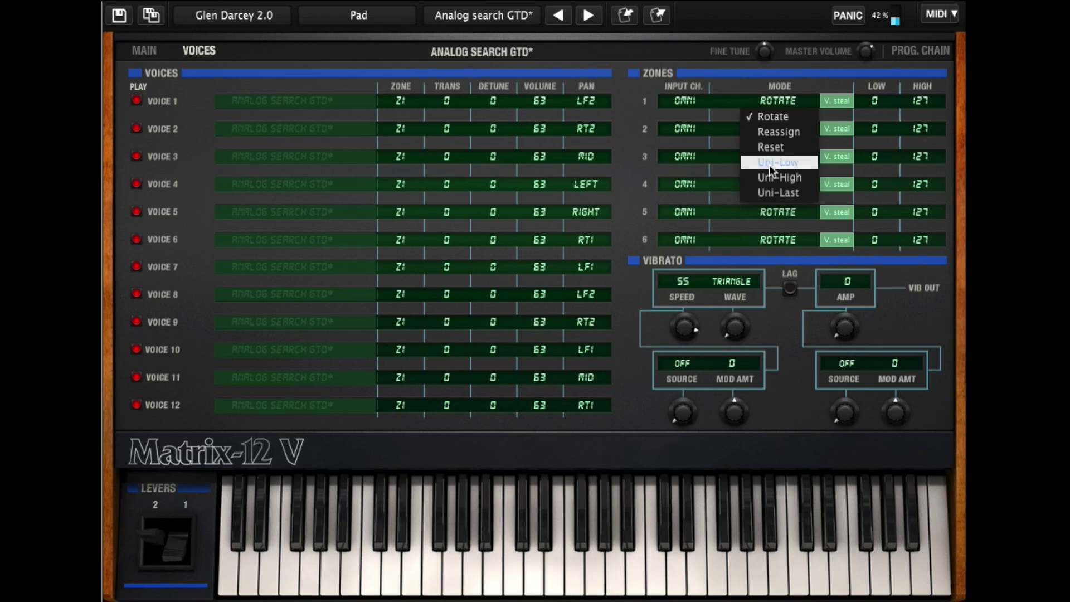
pyautogui.click(745, 93)
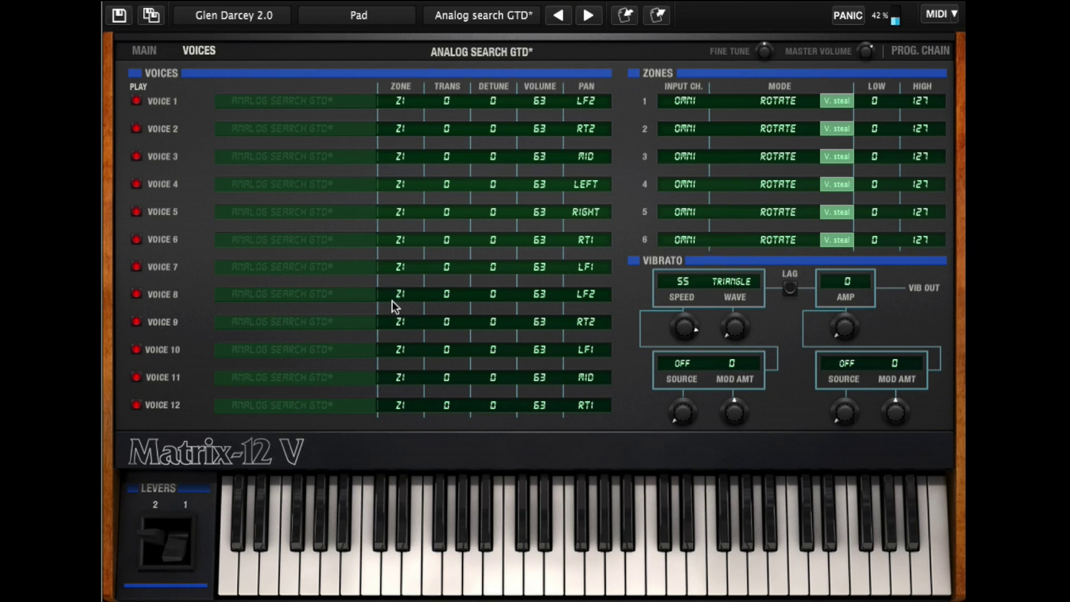
# - Move voices 7, 8, 9, 11 and 12 into zone Z2, then detune voice 1 upward
pyautogui.click(400, 269)
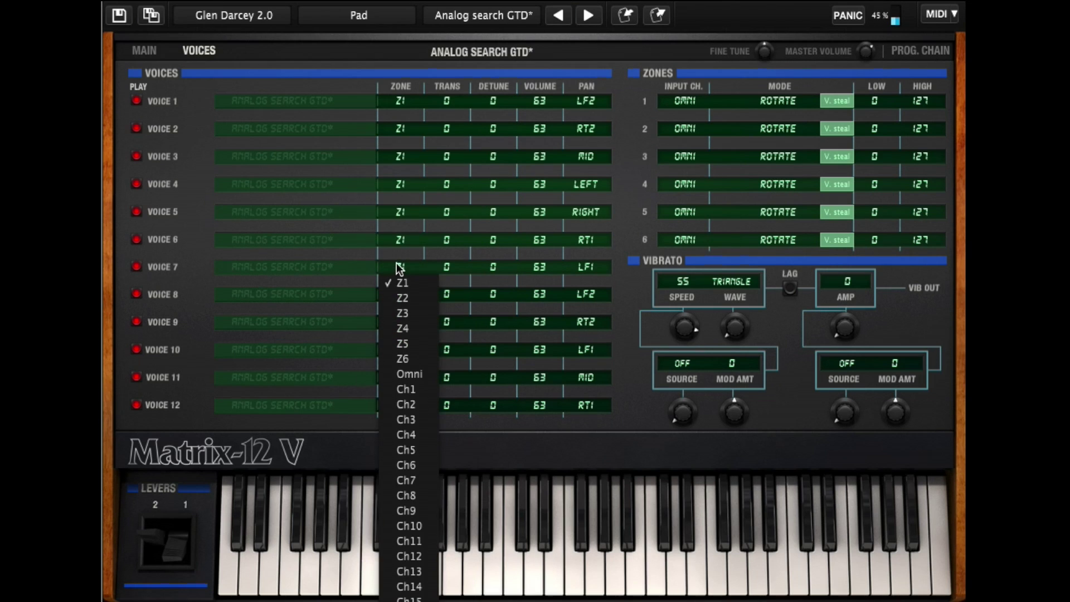
pyautogui.click(401, 297)
pyautogui.click(400, 297)
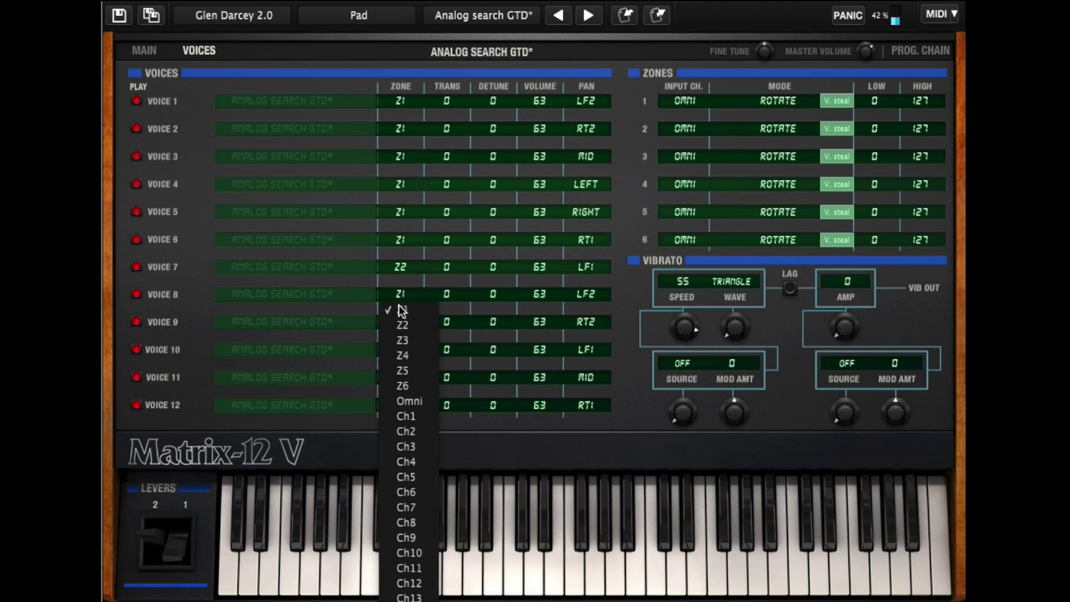
pyautogui.click(401, 324)
pyautogui.click(402, 325)
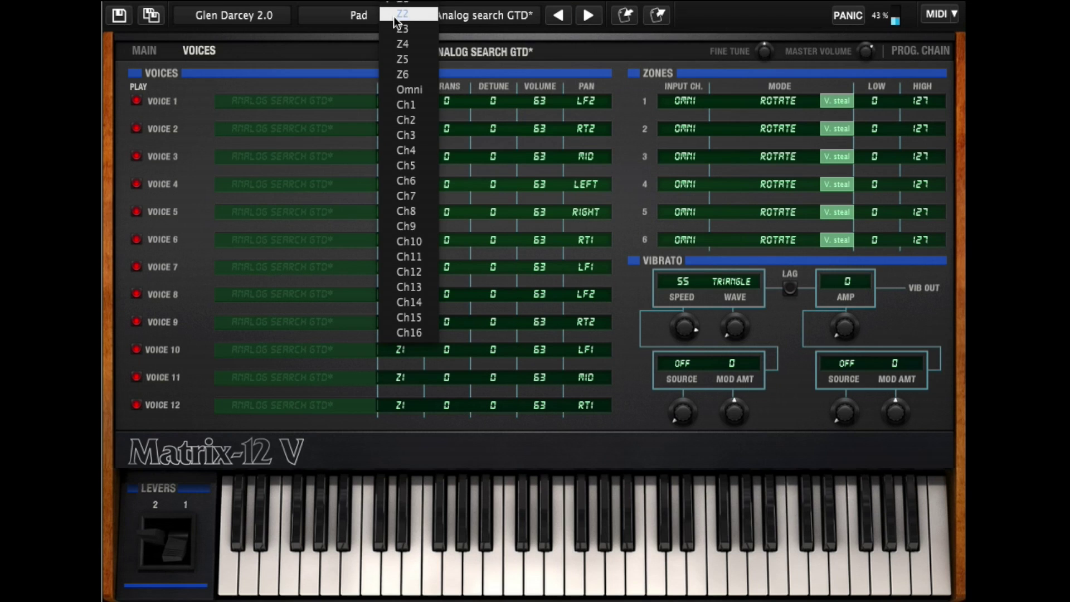
pyautogui.click(397, 22)
pyautogui.click(399, 378)
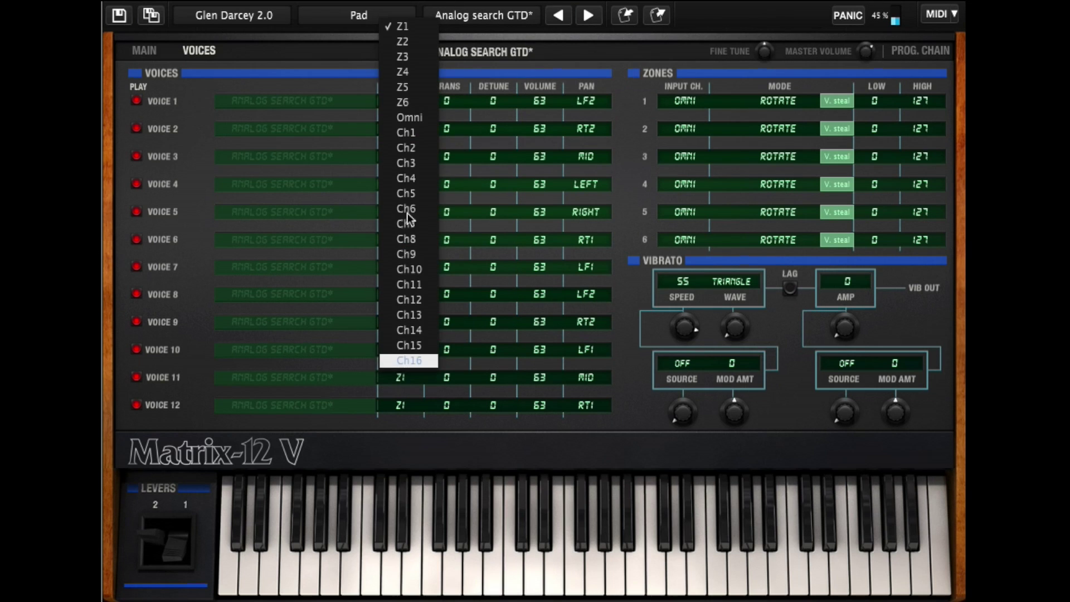
pyautogui.click(402, 27)
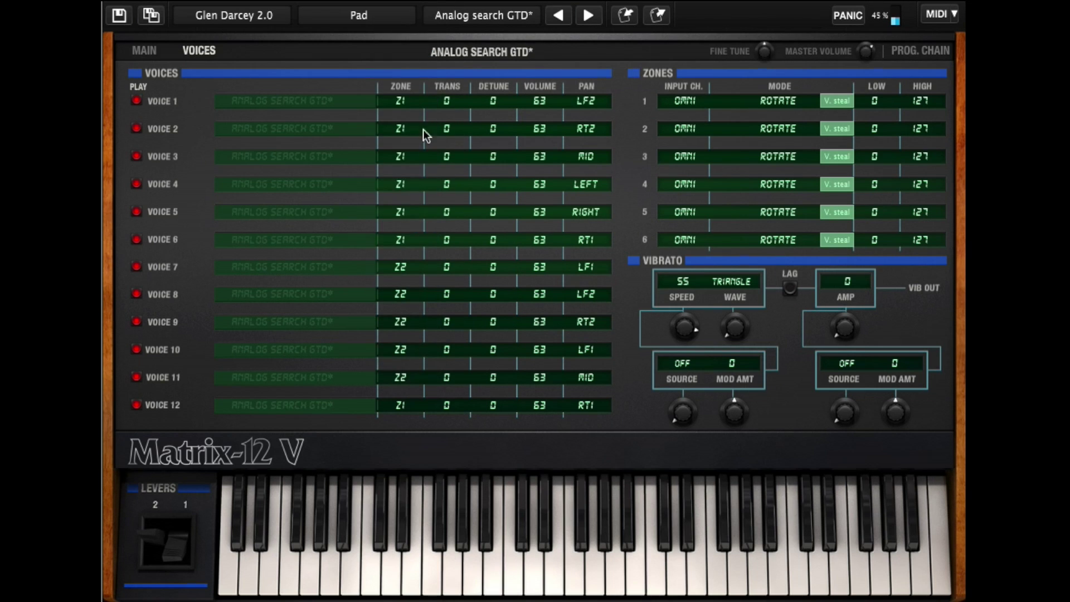
pyautogui.click(401, 409)
pyautogui.click(402, 70)
pyautogui.moveTo(491, 106); pyautogui.dragTo(490, 67)
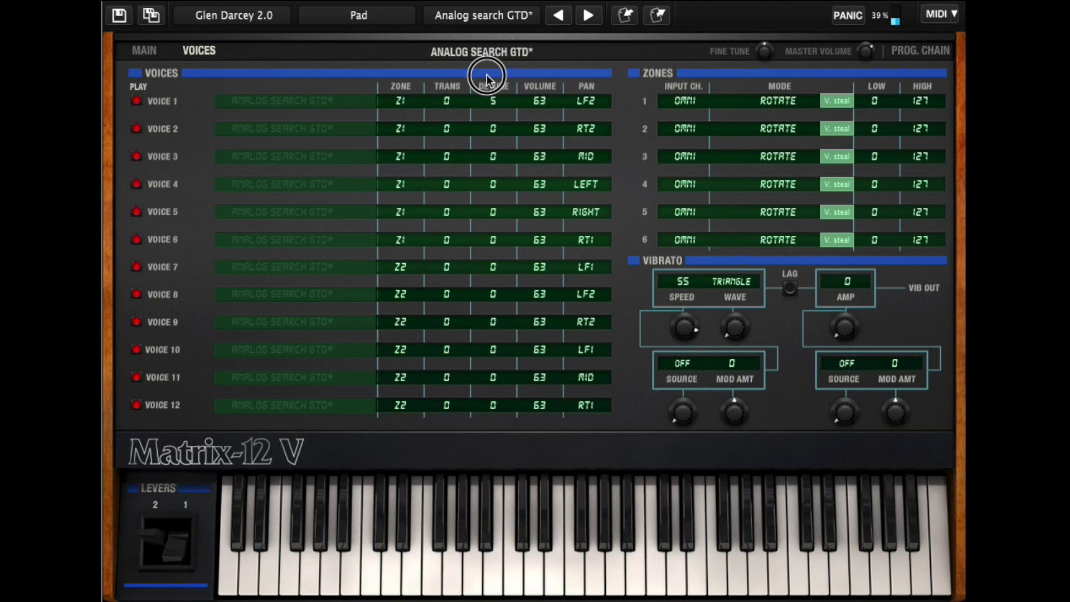
# - Detune voice 2 upward to 11
pyautogui.click(483, 97)
pyautogui.moveTo(490, 157)
pyautogui.mouseDown()
pyautogui.moveTo(486, 119)
pyautogui.moveTo(497, 194)
pyautogui.moveTo(490, 138)
pyautogui.moveTo(492, 429)
pyautogui.mouseUp()
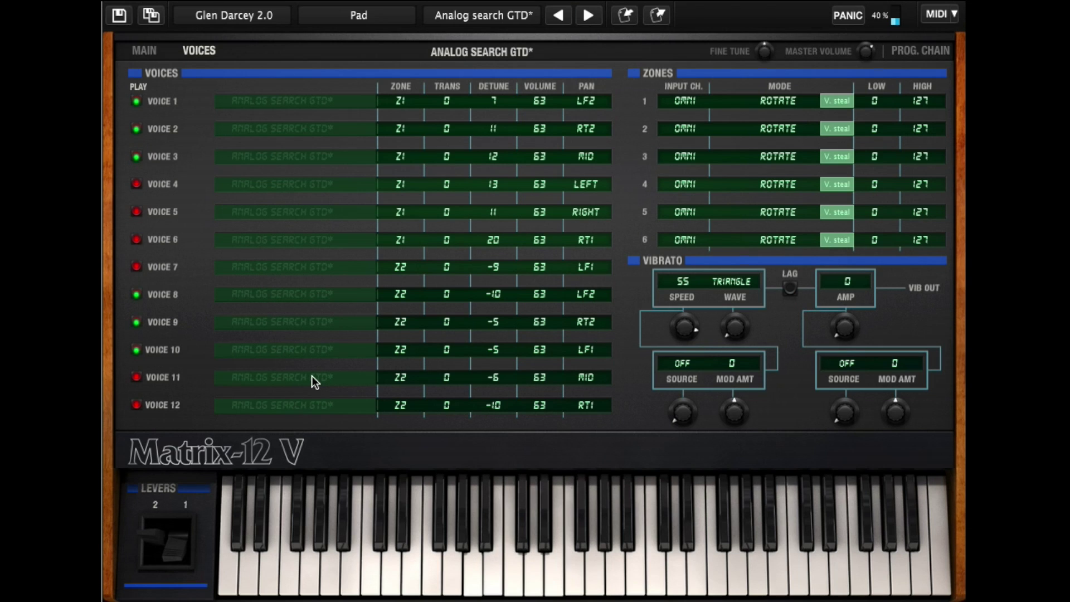
# - Load the 24 OSC bass GTD preset from the user Bass bank and set zone 1 to Rotate
pyautogui.click(237, 22)
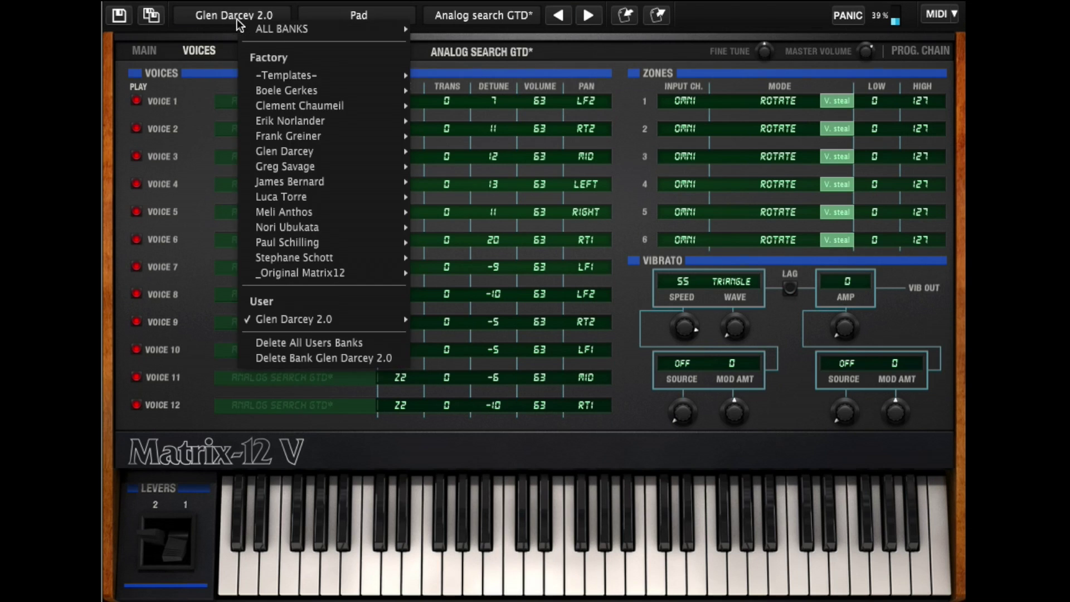
pyautogui.moveTo(281, 323)
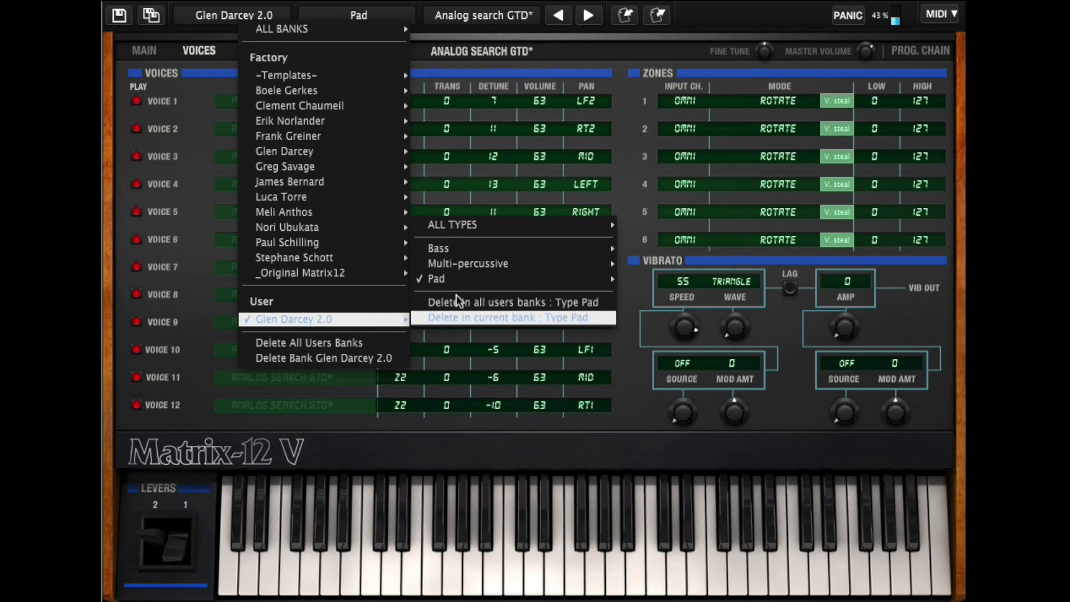
pyautogui.click(438, 248)
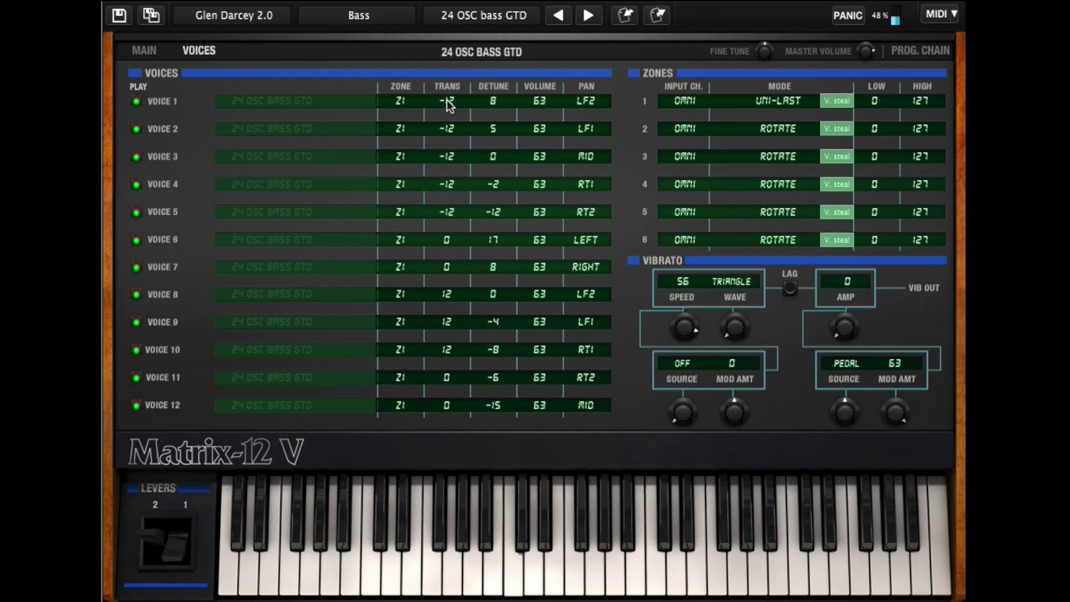
pyautogui.click(734, 105)
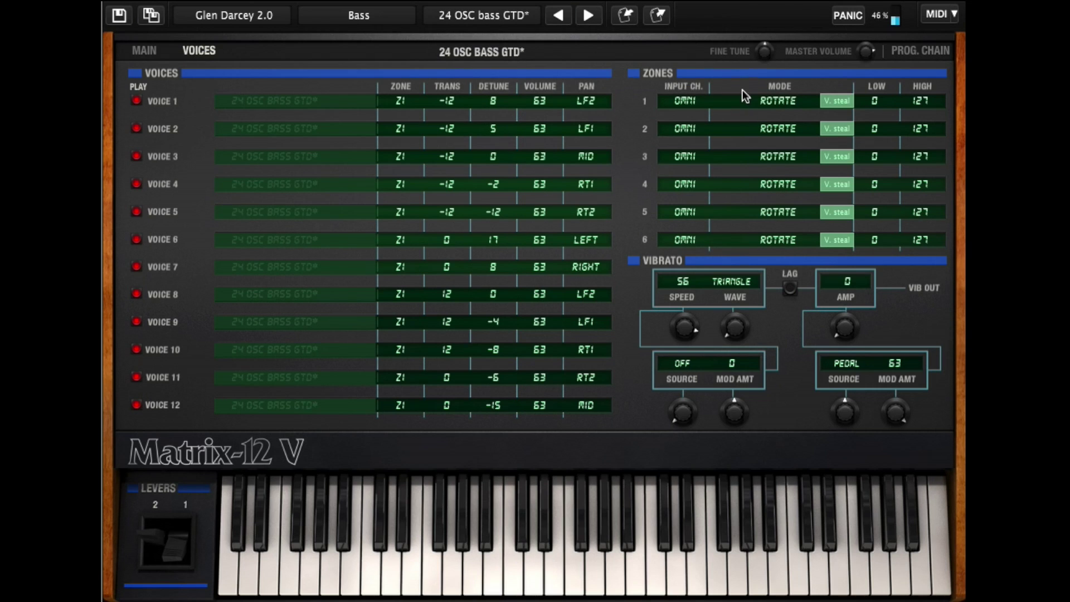
# - Transpose Voice 2 to -2, Voice 3 to -17, Voice 4 to -5 and Voice 7 to 7
pyautogui.click(452, 128)
pyautogui.moveTo(451, 128); pyautogui.dragTo(446, 96)
pyautogui.moveTo(446, 157)
pyautogui.mouseDown()
pyautogui.moveTo(449, 184)
pyautogui.moveTo(447, 131)
pyautogui.moveTo(451, 161)
pyautogui.mouseUp()
pyautogui.moveTo(446, 267)
pyautogui.mouseDown()
pyautogui.moveTo(447, 239)
pyautogui.moveTo(454, 249)
pyautogui.mouseUp()
# - Assign Voices 4, 6 and 7 to zone Z2 and Voices 8 and 9 to zone Z3
pyautogui.click(399, 184)
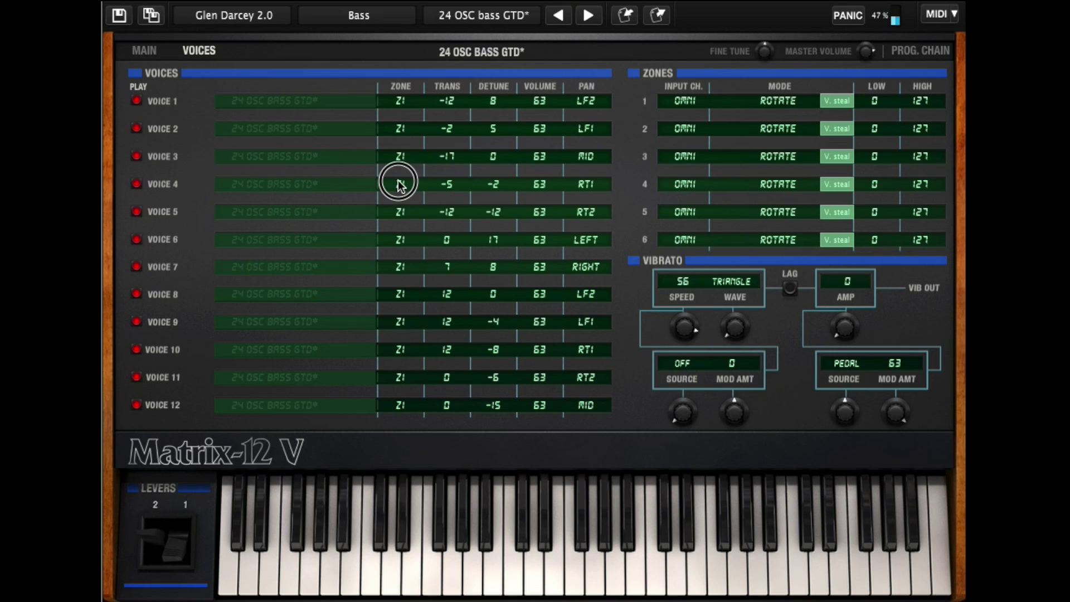
pyautogui.click(401, 215)
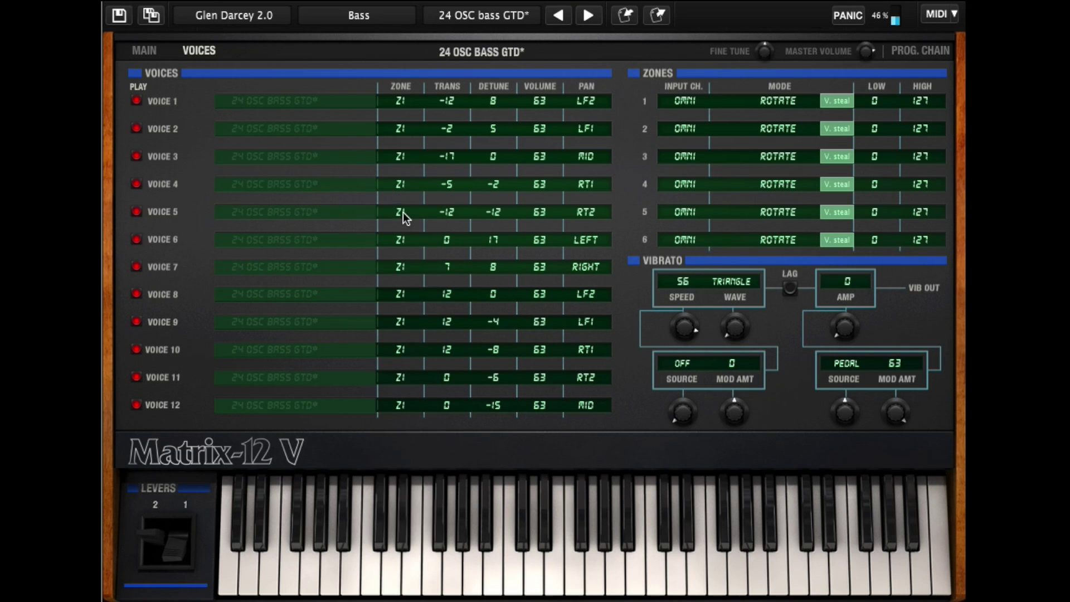
pyautogui.click(403, 240)
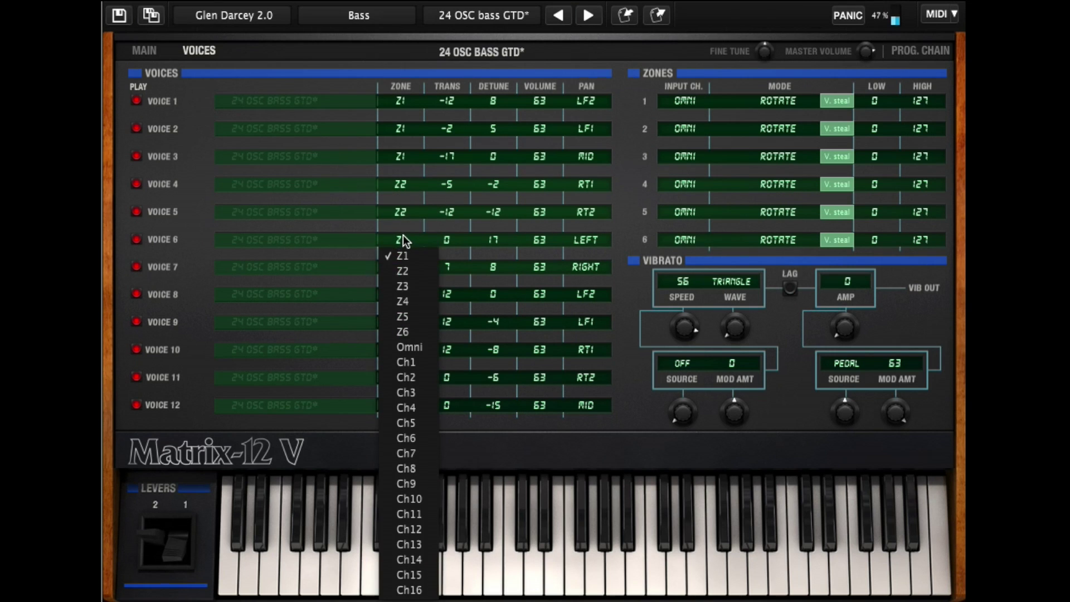
pyautogui.click(402, 271)
pyautogui.click(398, 268)
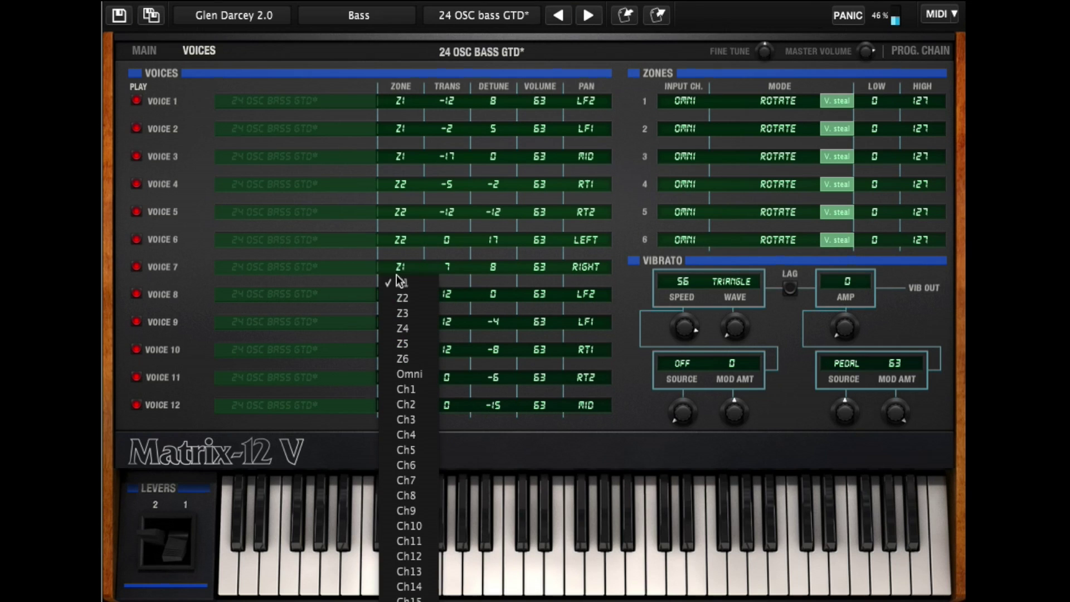
pyautogui.click(399, 299)
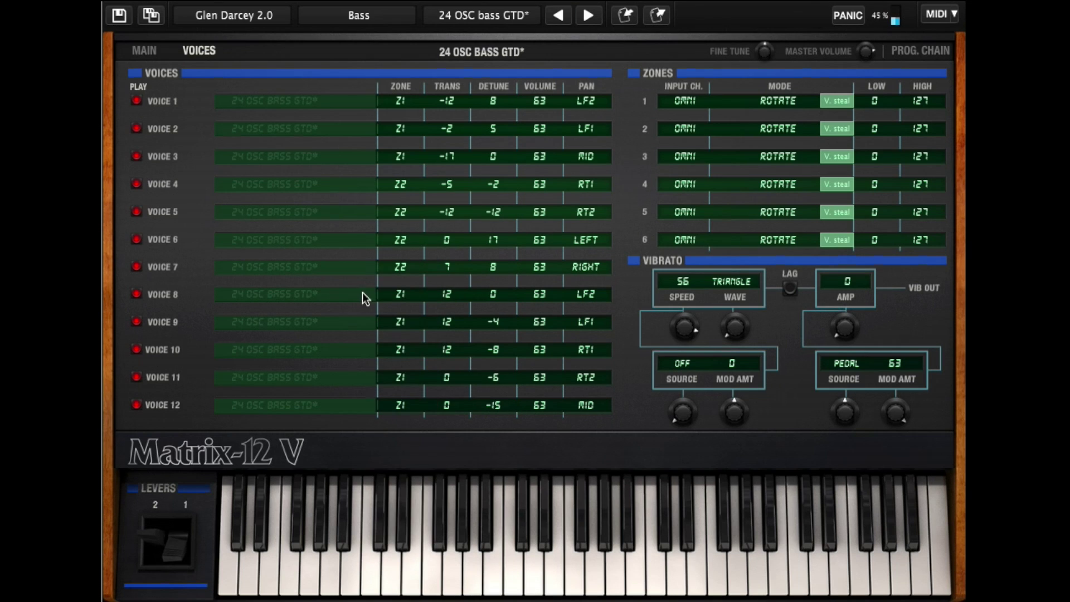
pyautogui.click(398, 294)
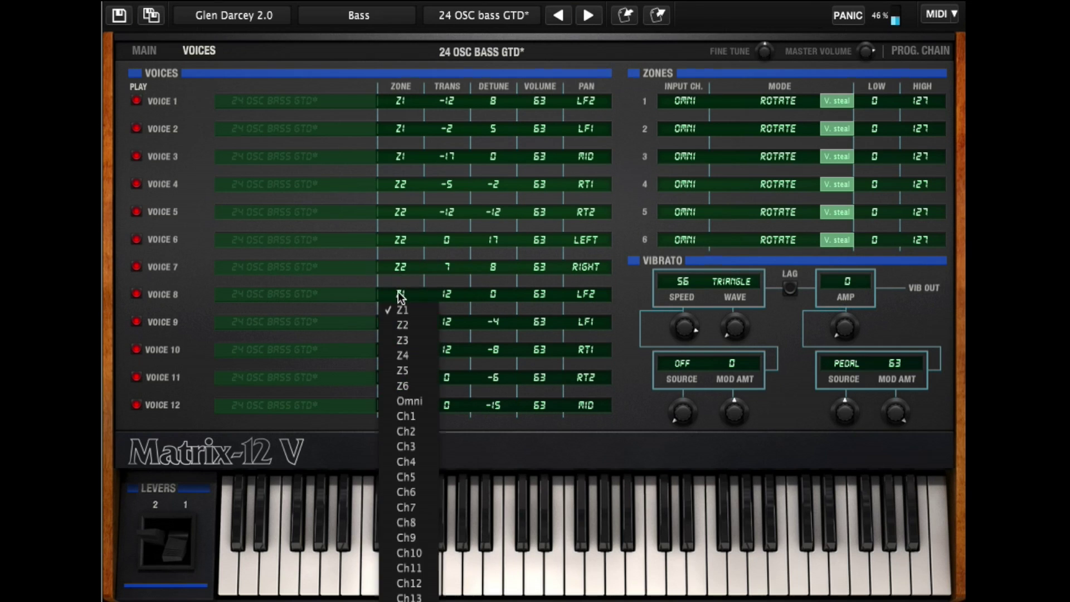
pyautogui.click(403, 342)
pyautogui.click(402, 322)
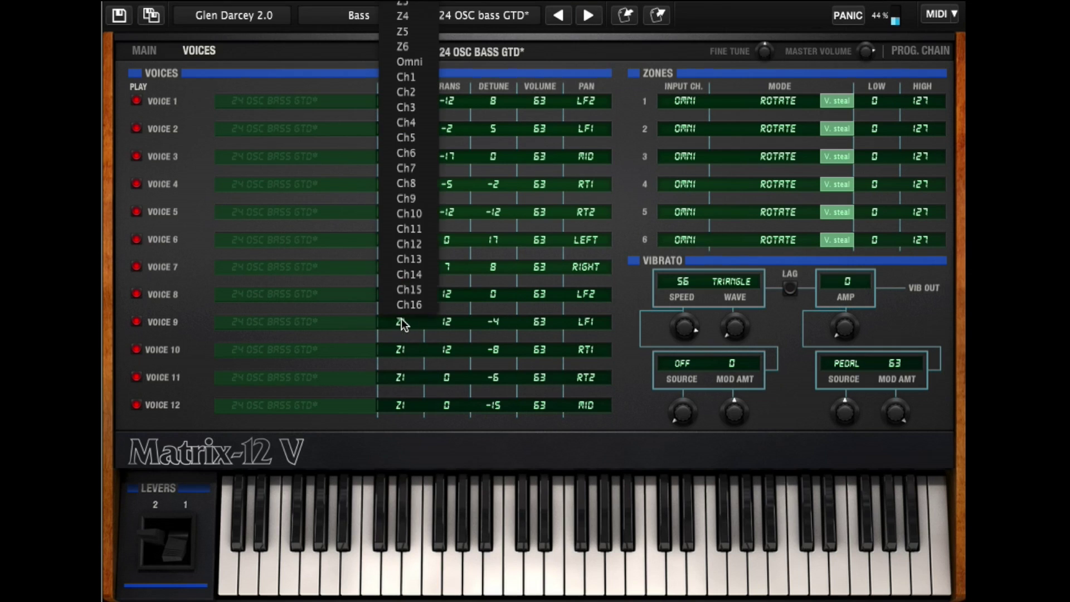
pyautogui.click(399, 23)
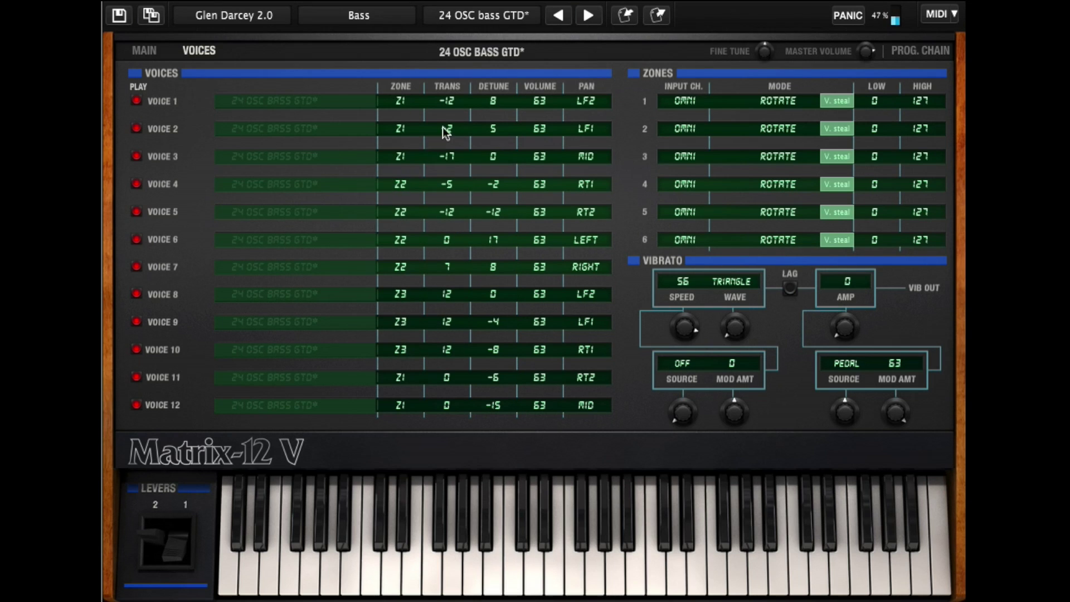
# - Load Rays Tribute GTD from Factory > Glen Darcey > Chords and view its voice zones
pyautogui.click(248, 19)
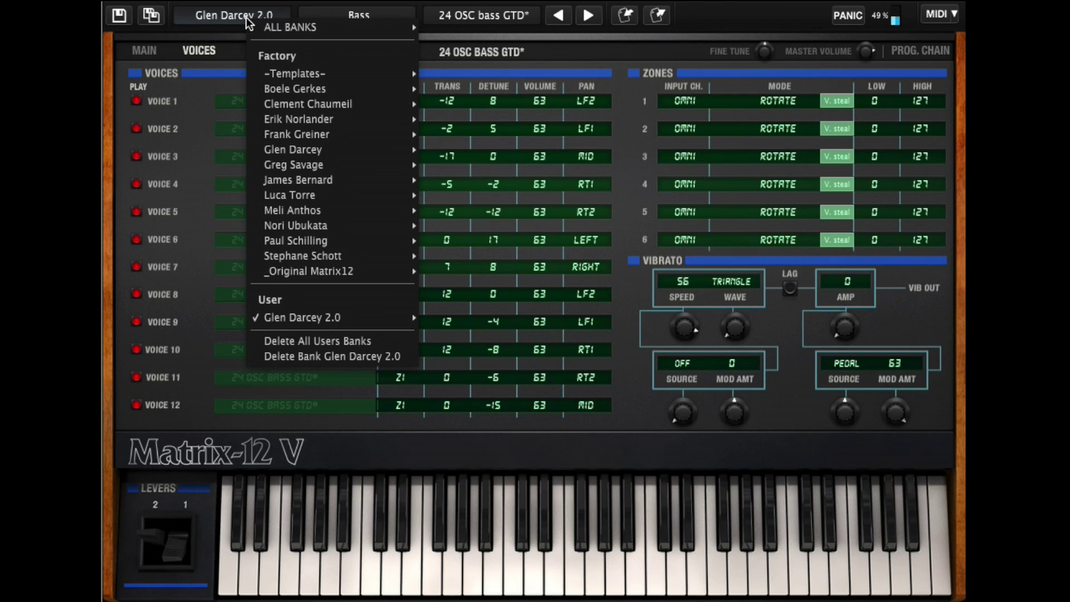
pyautogui.moveTo(322, 149)
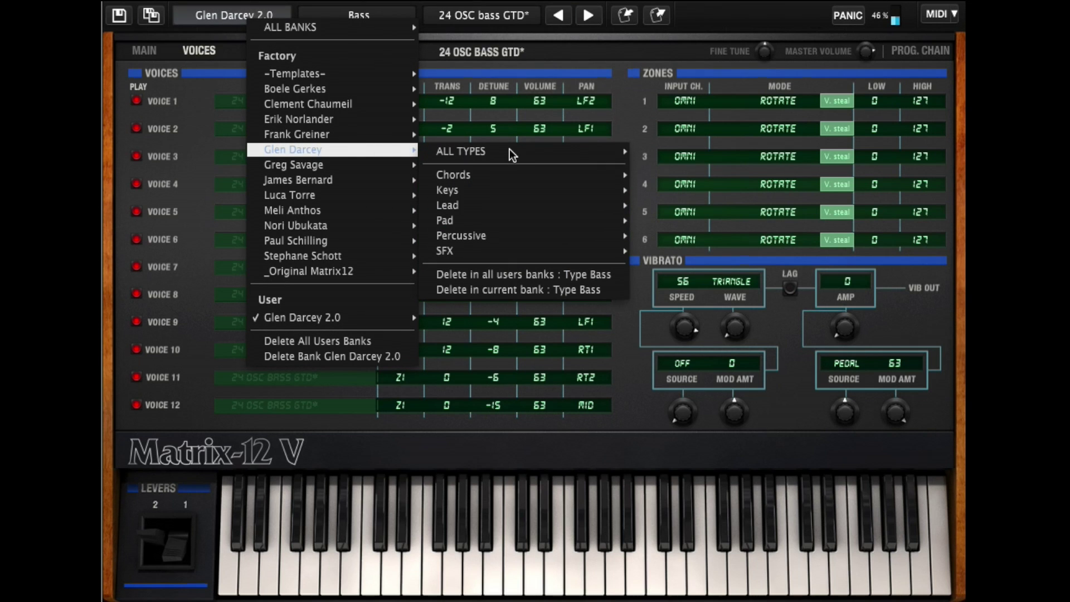
pyautogui.moveTo(511, 153)
pyautogui.moveTo(467, 178)
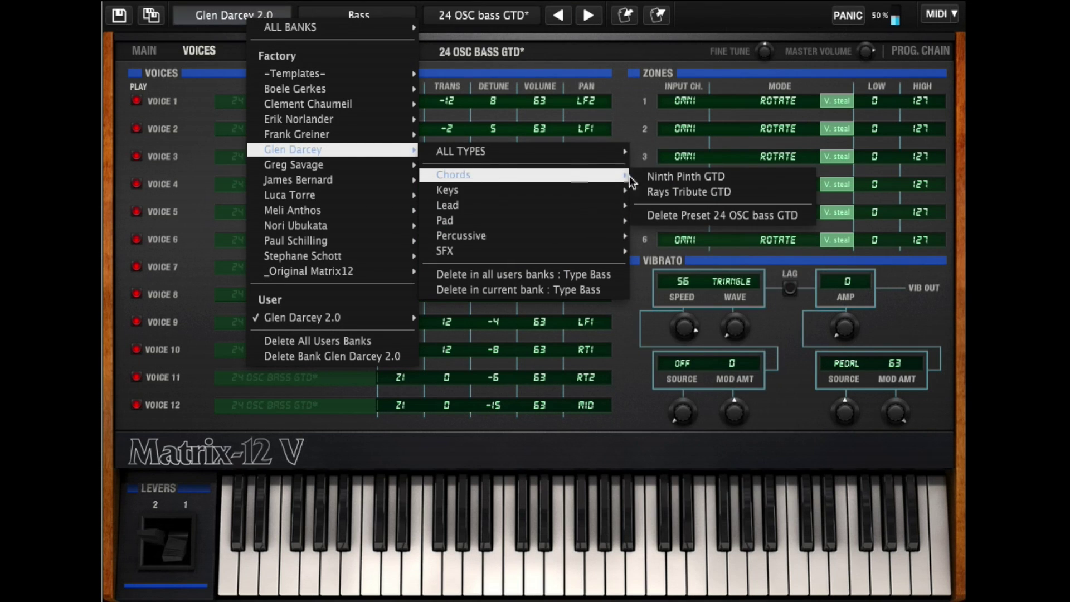
pyautogui.click(659, 194)
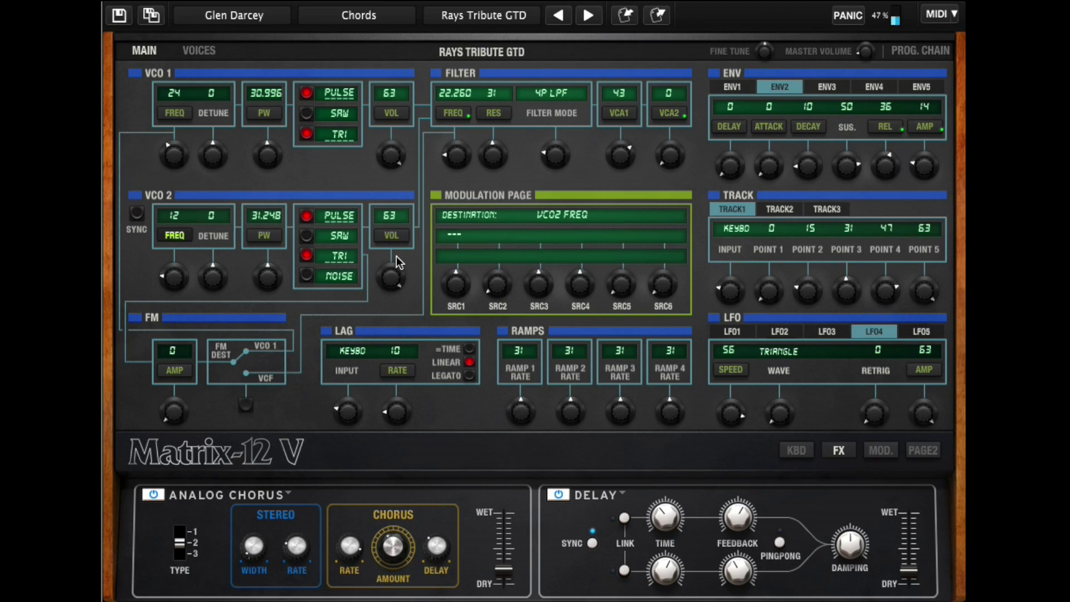
pyautogui.click(214, 54)
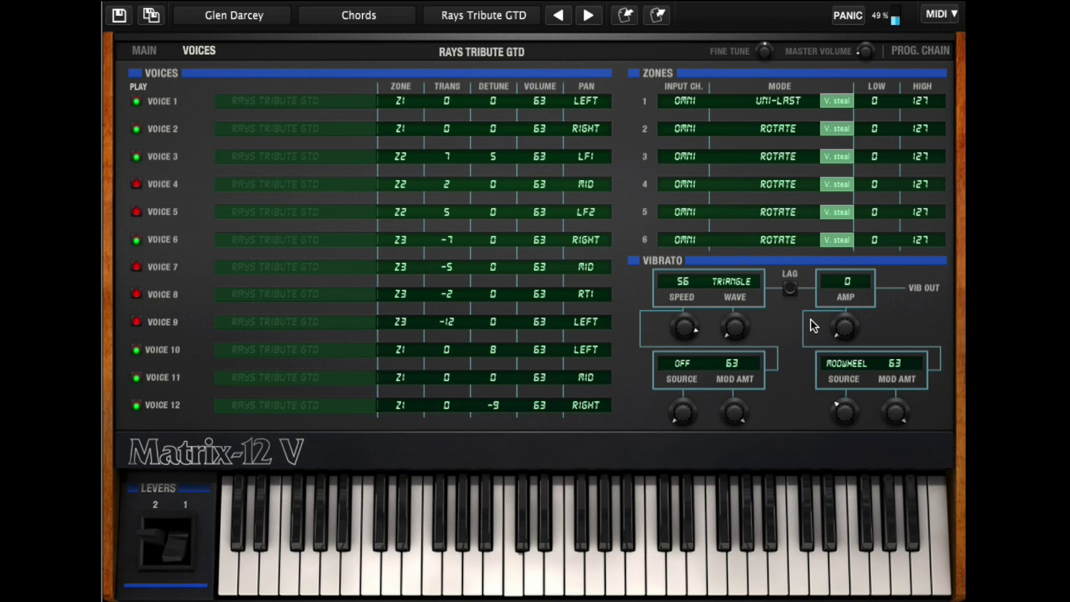
# - Return to the main panel, show the advanced parameters and switch on filter vibrato
pyautogui.click(144, 50)
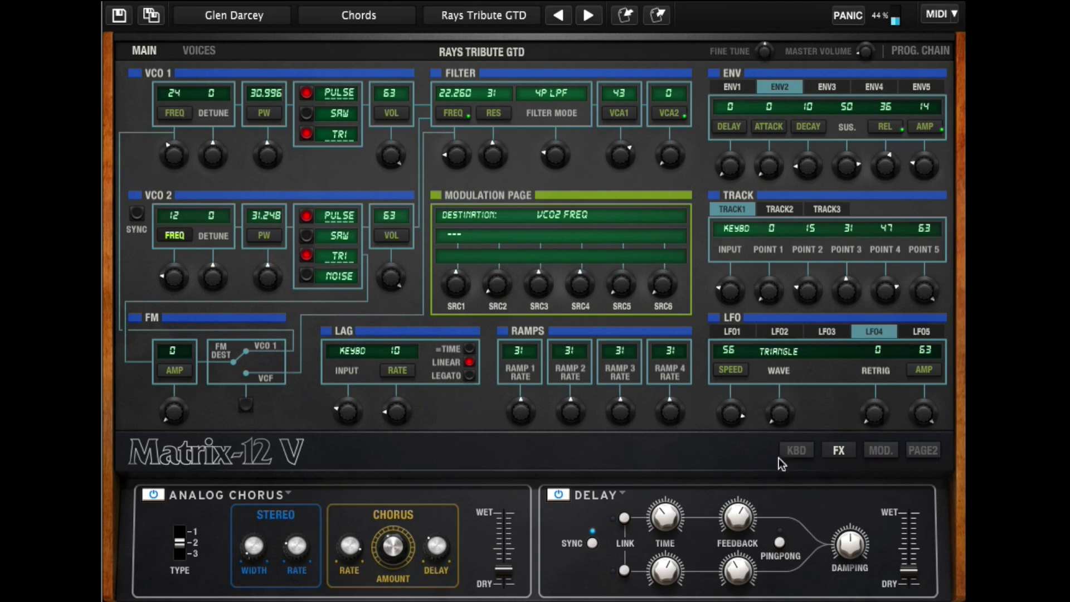
pyautogui.click(929, 453)
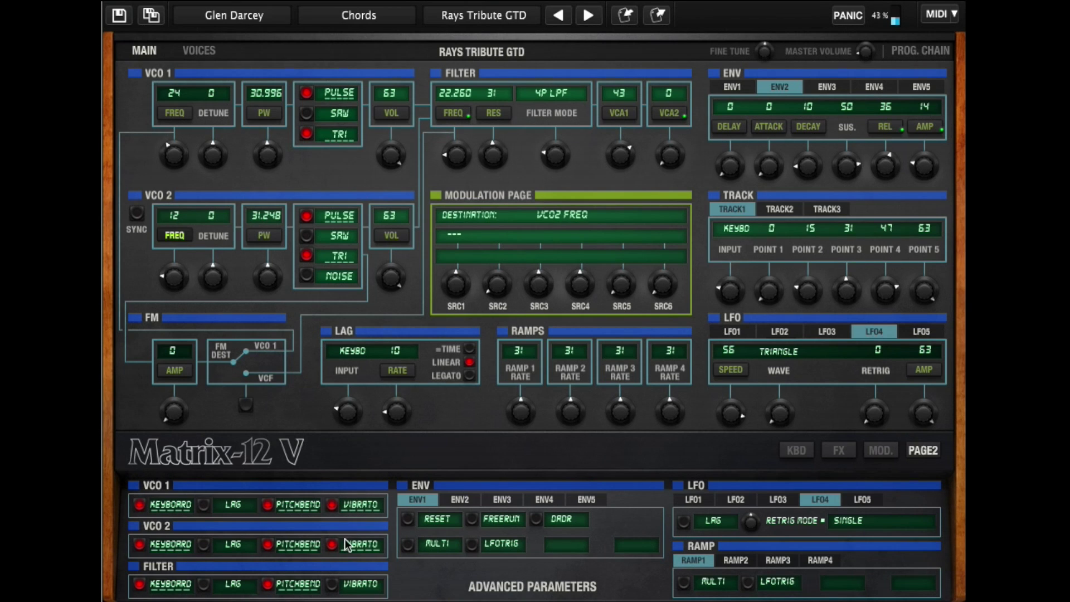
pyautogui.click(332, 583)
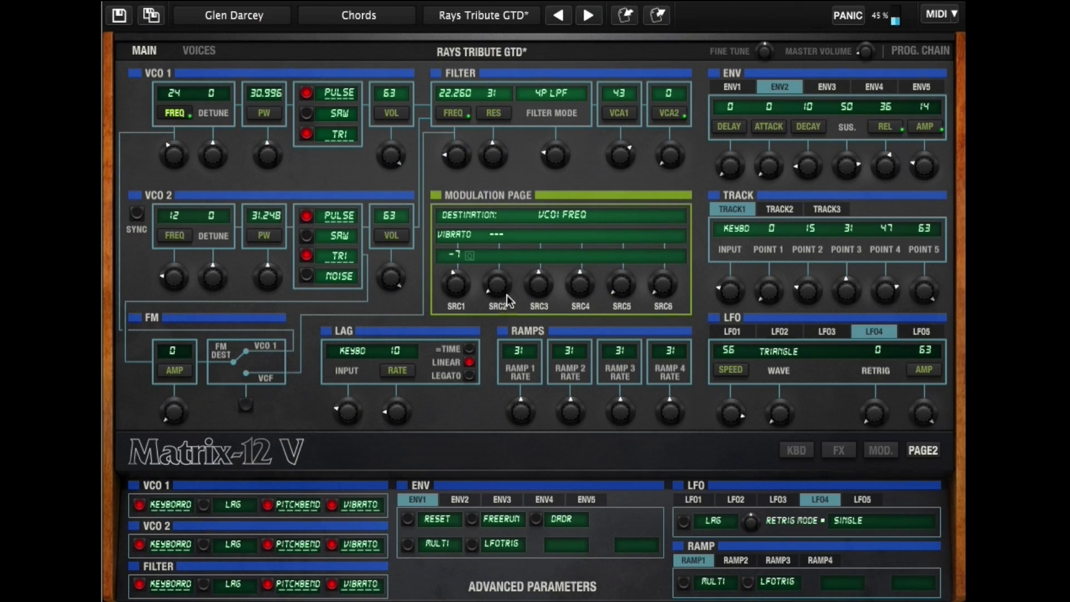
# - In the program chain table, put Mello Tranny GTD into step 1
pyautogui.click(907, 49)
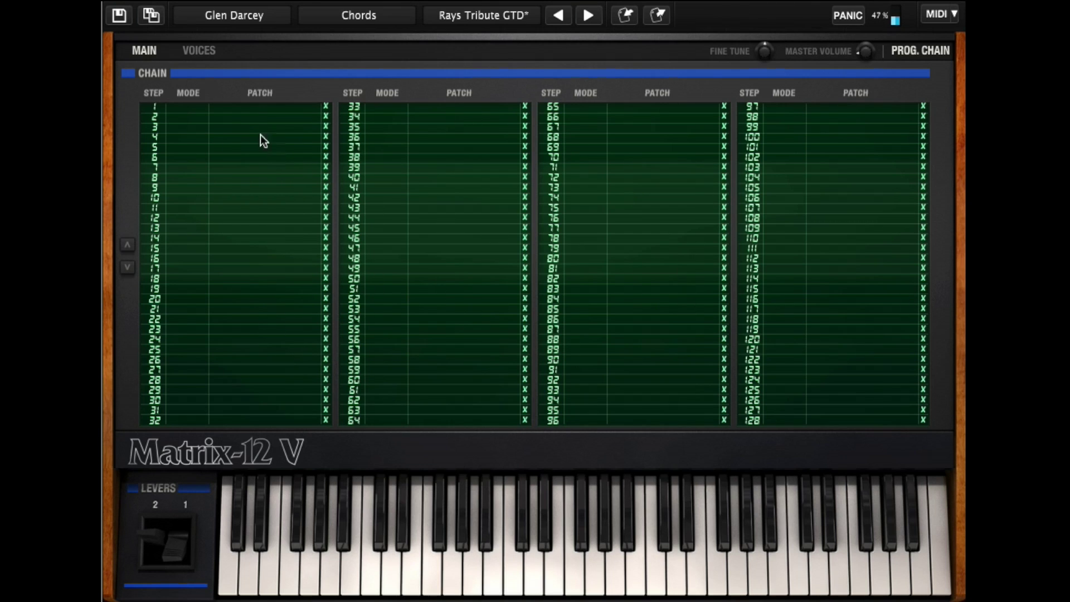
pyautogui.click(249, 109)
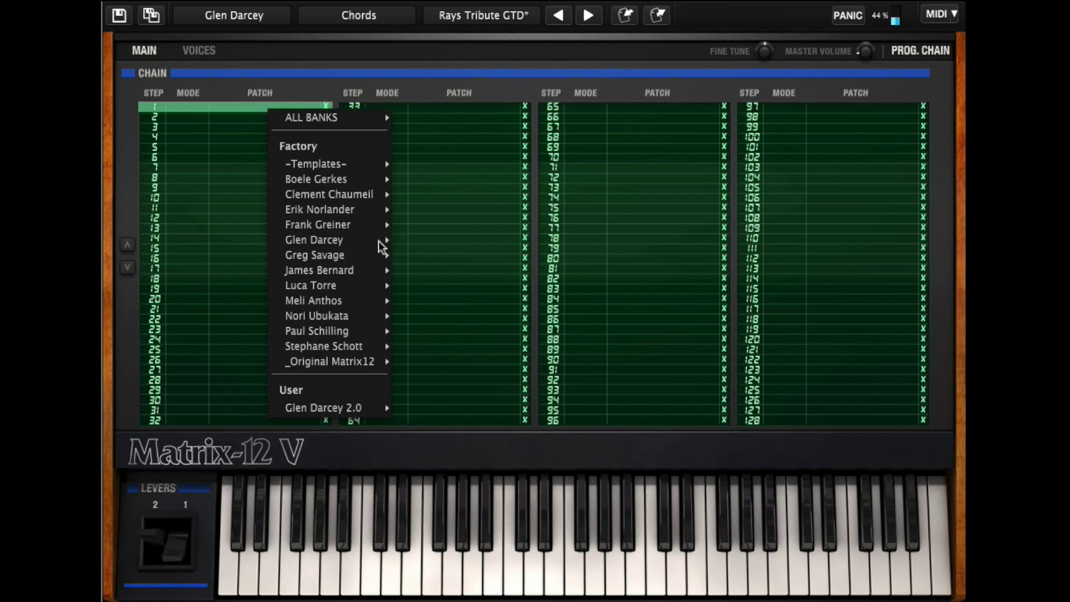
pyautogui.moveTo(373, 246)
pyautogui.moveTo(433, 239)
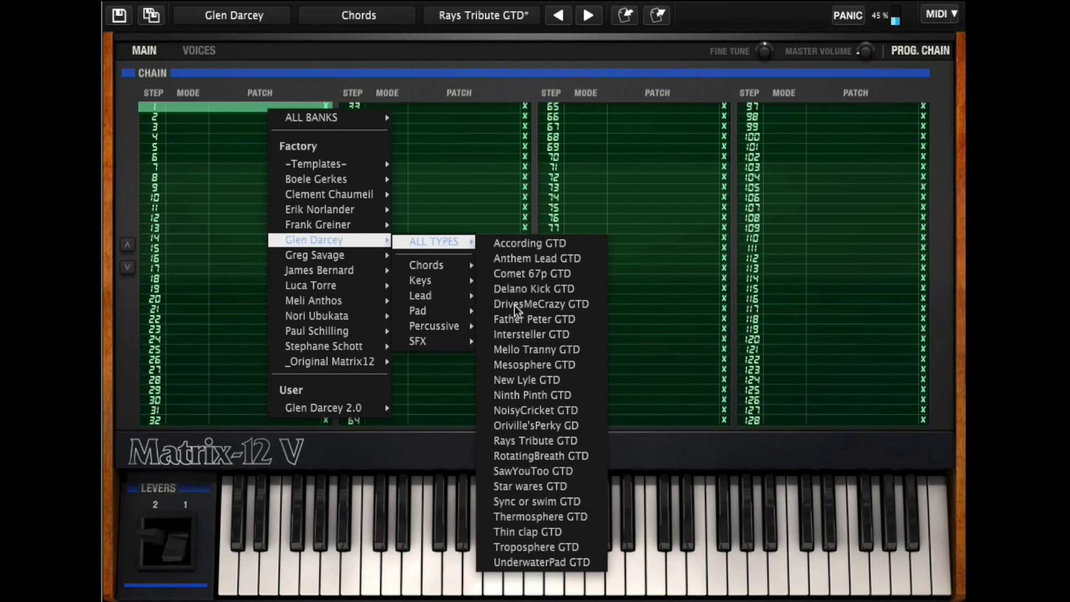
pyautogui.click(519, 351)
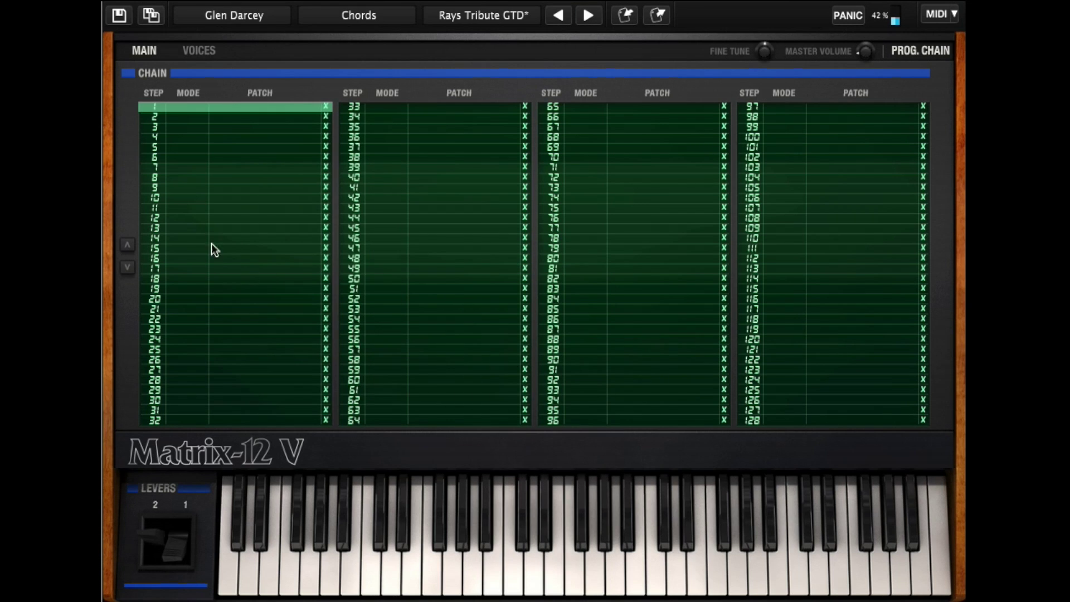
# - Put the bass preset Low end SCD into chain step 2
pyautogui.click(237, 118)
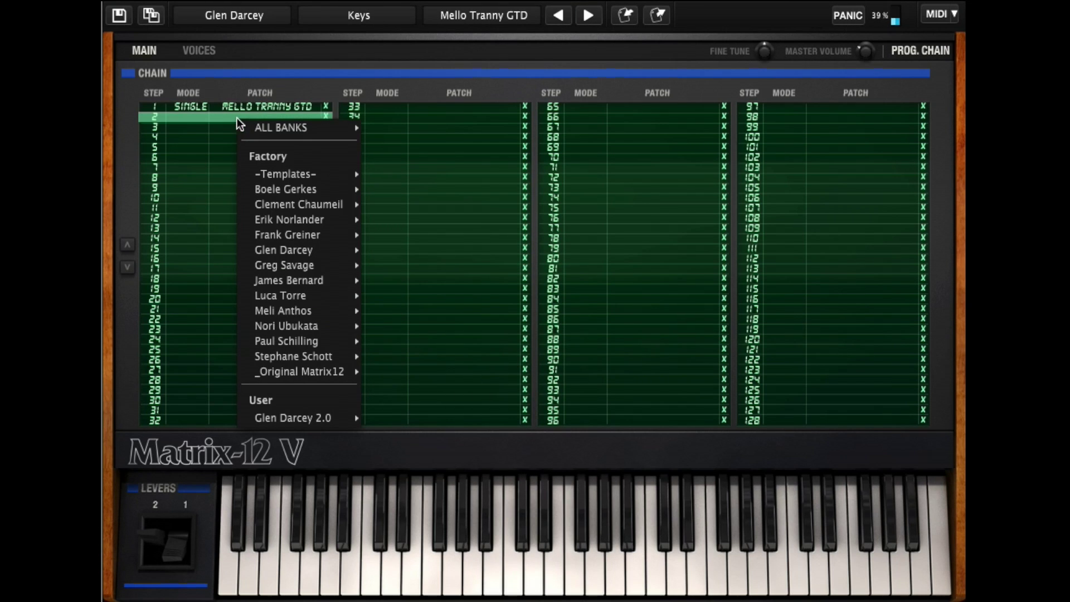
pyautogui.moveTo(289, 190)
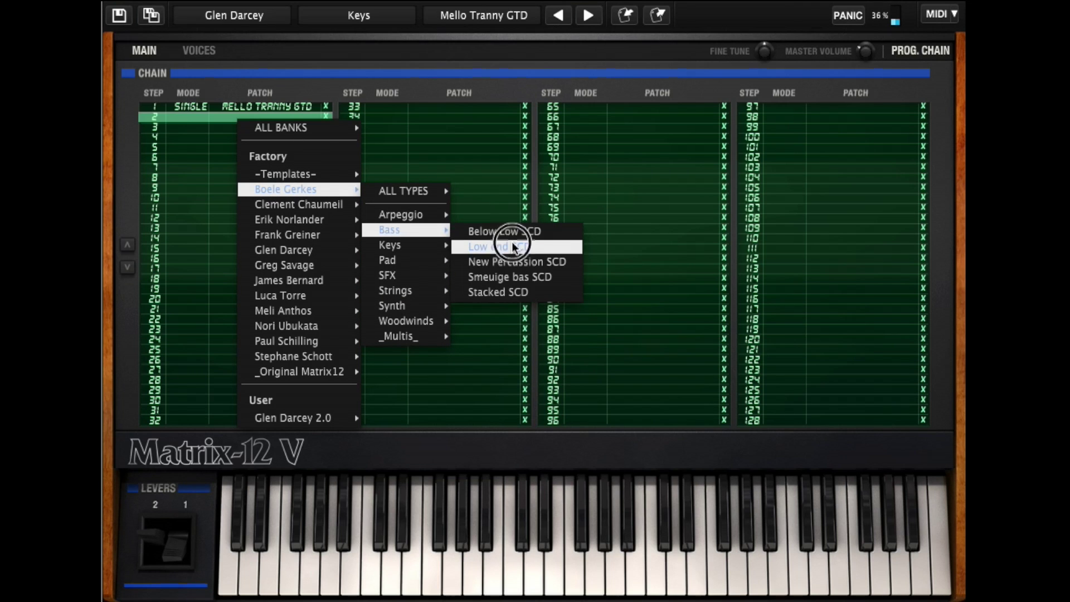
pyautogui.click(505, 231)
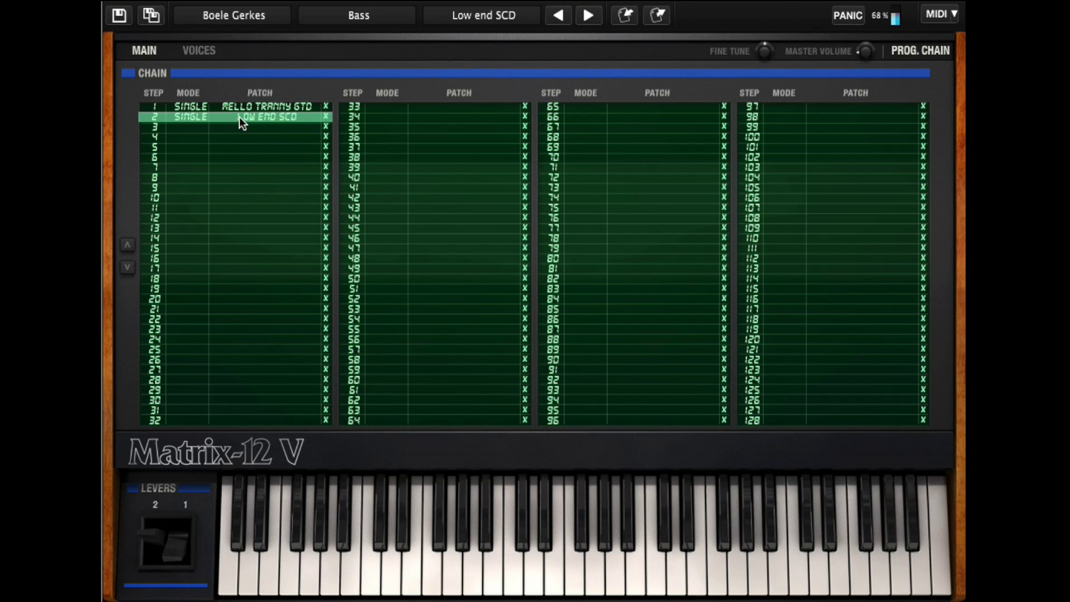